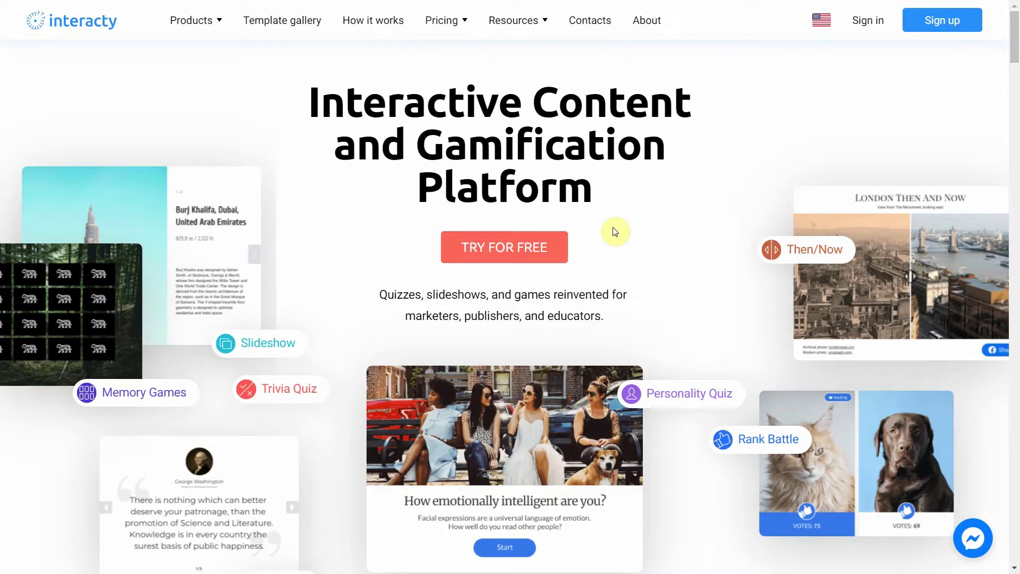
Go to the Then/Now product page from the Products menu
{"action": "left_click", "coordinate": [220, 24]}
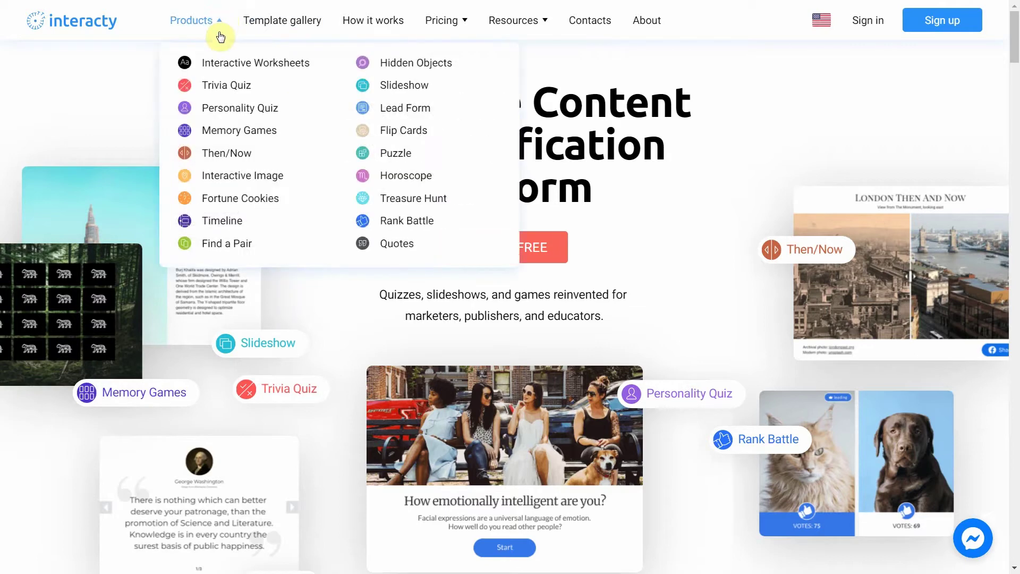
{"action": "left_click", "coordinate": [225, 160]}
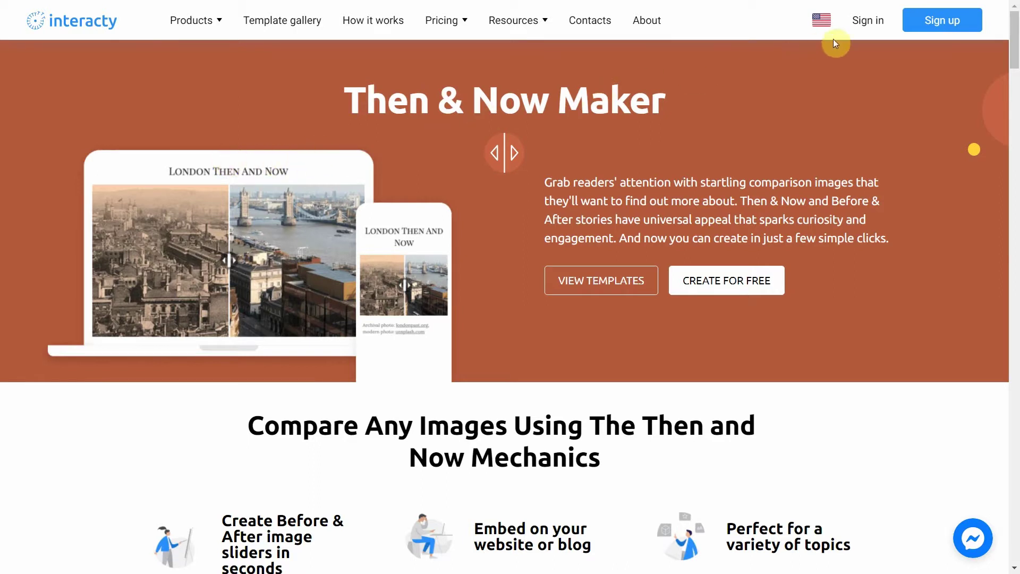
Sign in with the saved account credentials to reach the My projects dashboard
{"action": "left_click", "coordinate": [870, 24]}
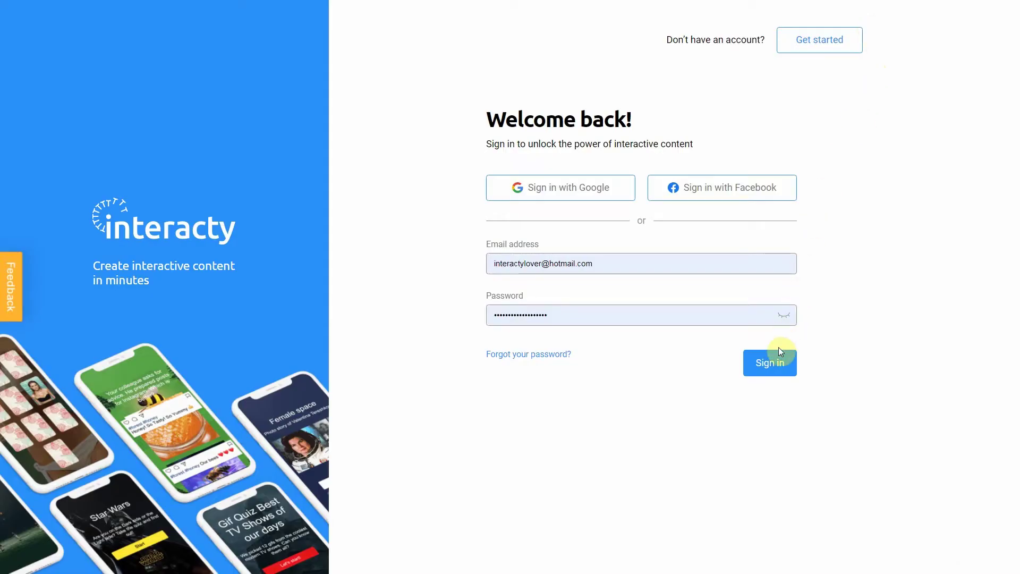
{"action": "left_click", "coordinate": [778, 364]}
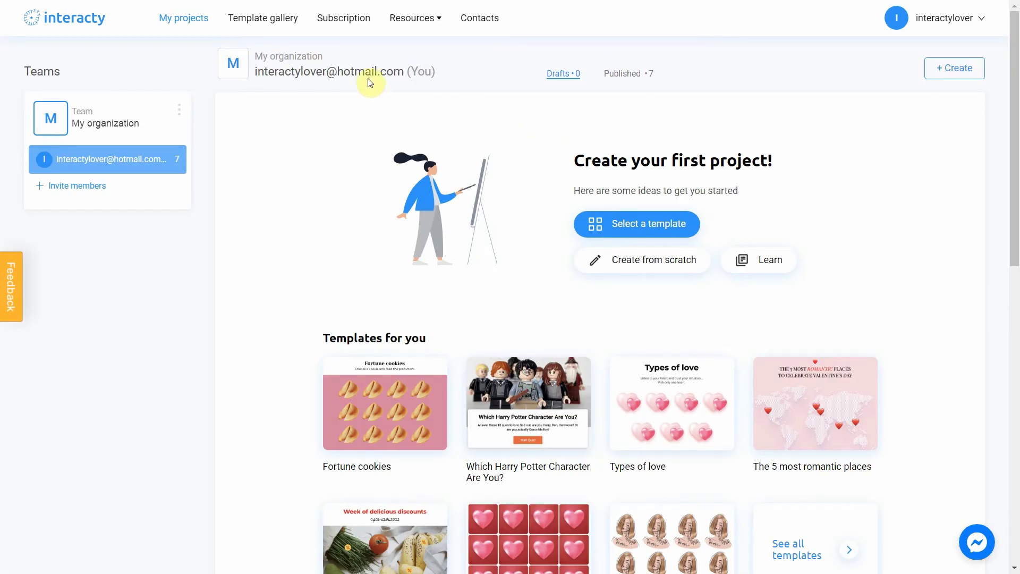
Filter the template gallery to Then/Now and edit the Interior before and after template
{"action": "left_click", "coordinate": [260, 25]}
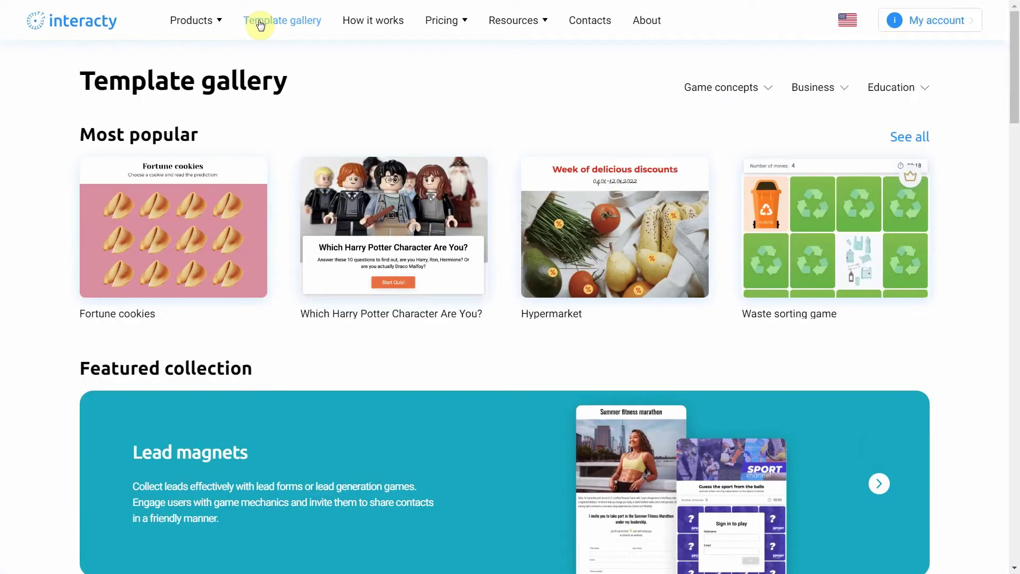
{"action": "scroll", "coordinate": [290, 143], "scroll_direction": "down", "scroll_amount": 7}
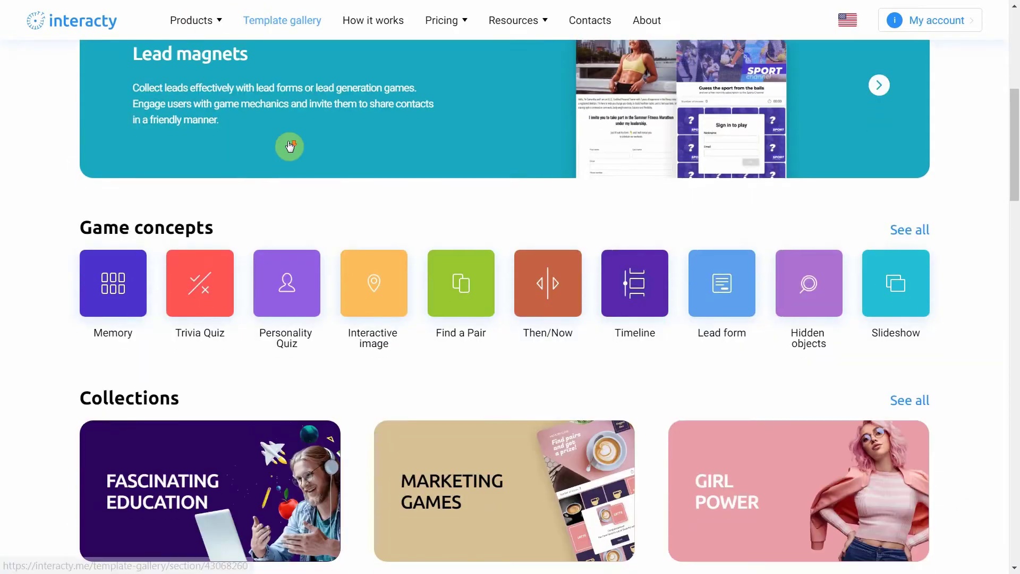
{"action": "left_click", "coordinate": [564, 298]}
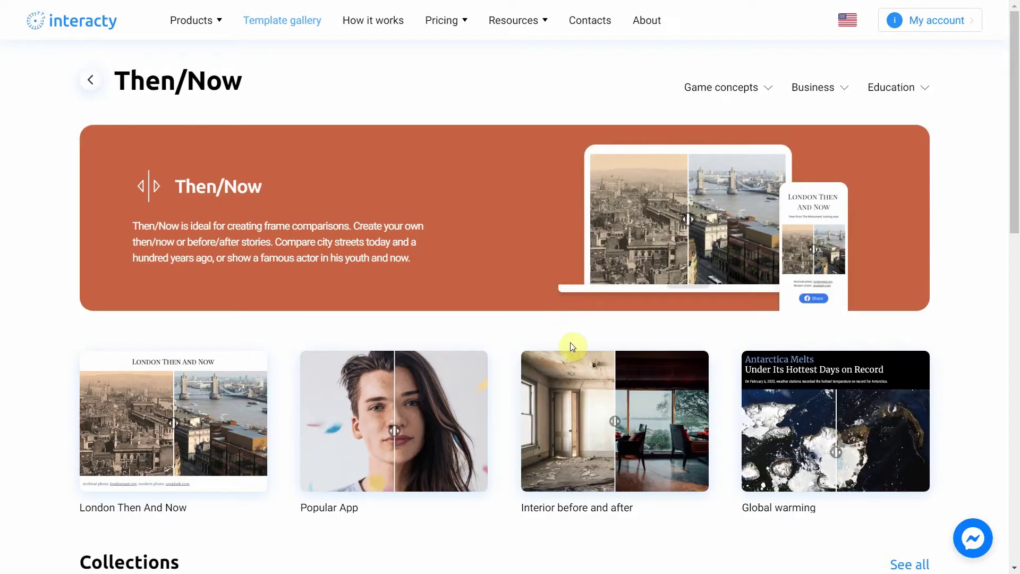
{"action": "mouse_move", "coordinate": [596, 414]}
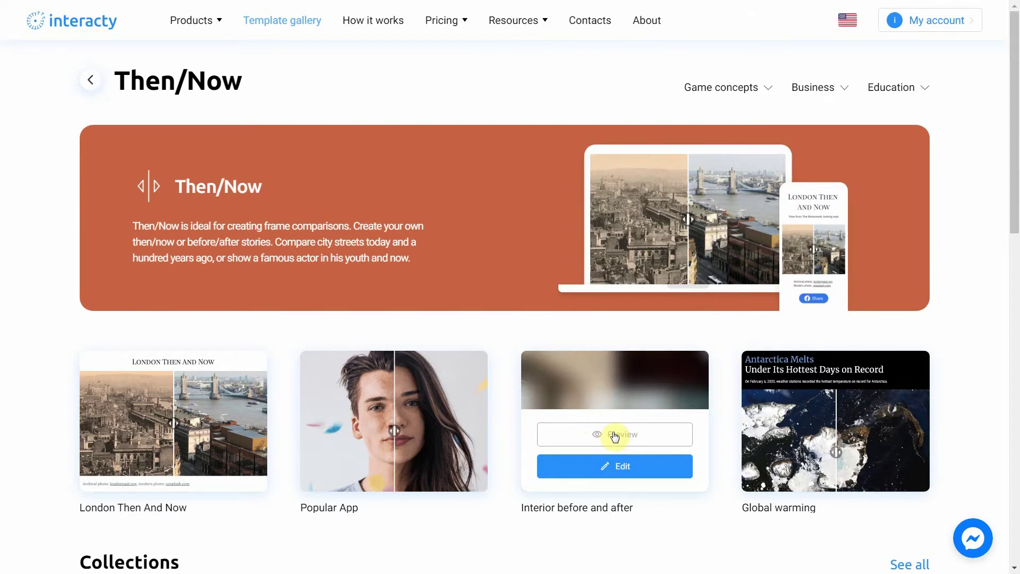
{"action": "mouse_move", "coordinate": [212, 416]}
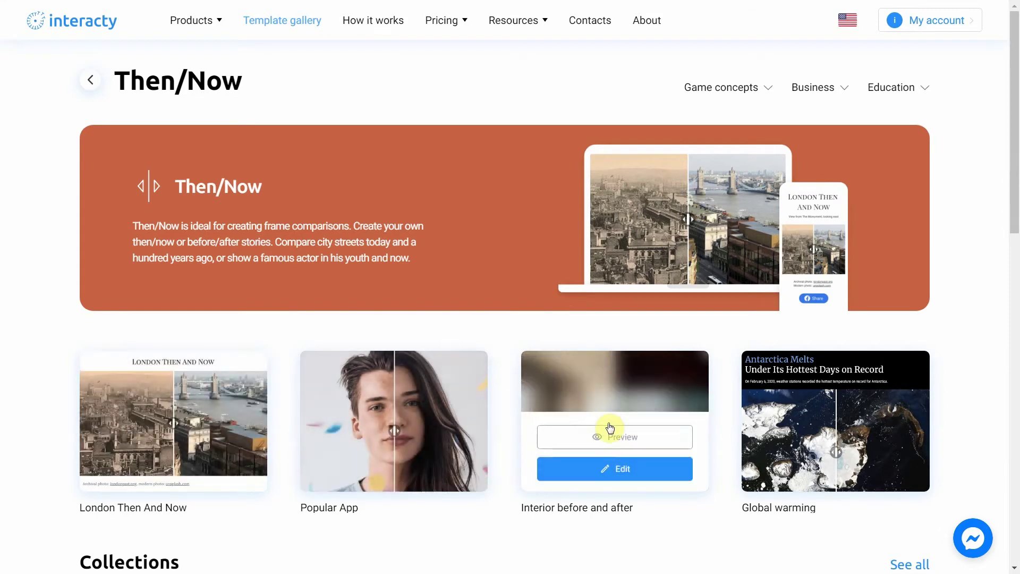
{"action": "left_click", "coordinate": [611, 468]}
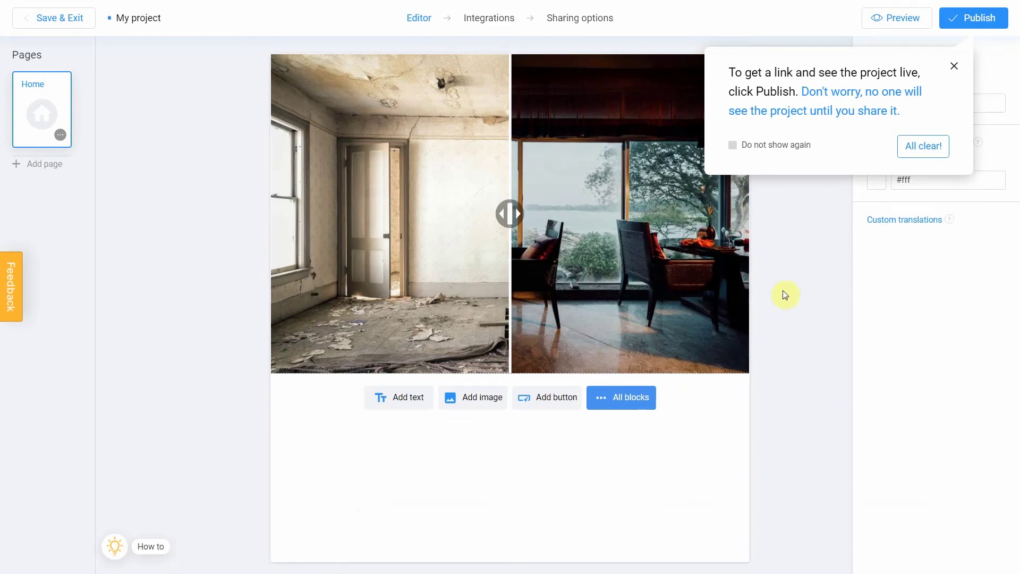
Dismiss both tips, slide the divider left, and select the comparison block
{"action": "left_click", "coordinate": [918, 152]}
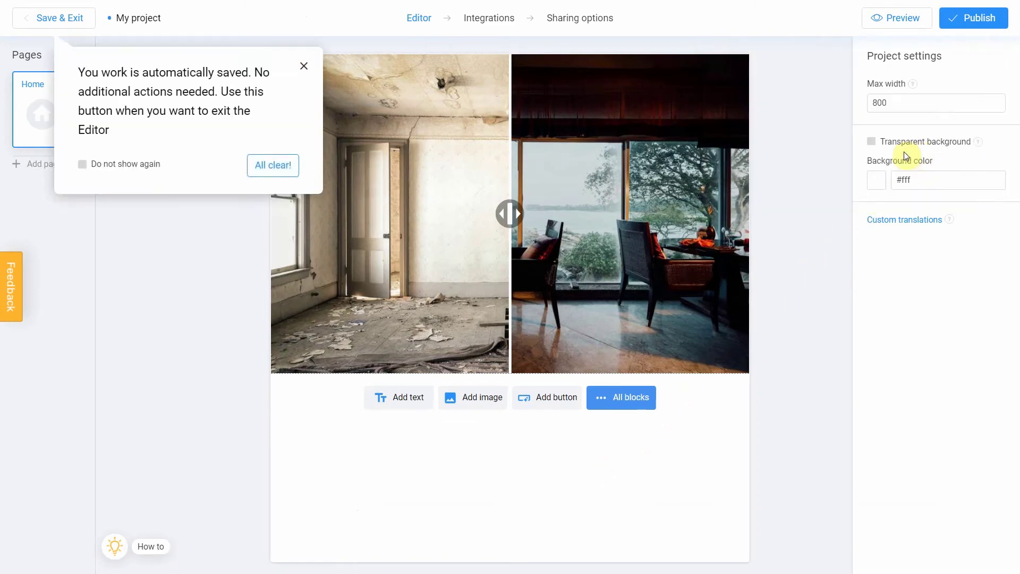
{"action": "left_click", "coordinate": [286, 166]}
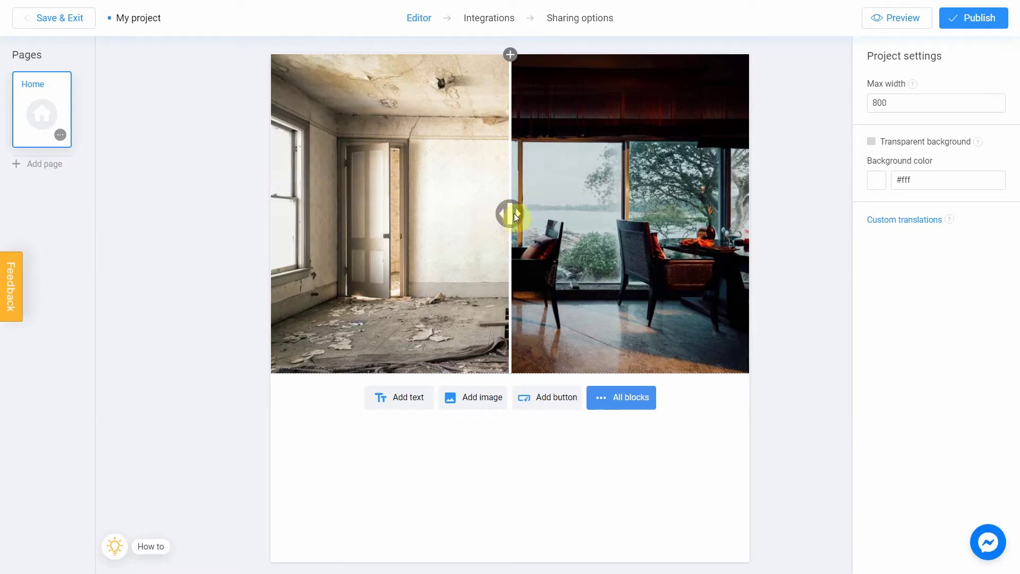
{"action": "left_click_drag", "start_coordinate": [512, 215], "coordinate": [330, 219]}
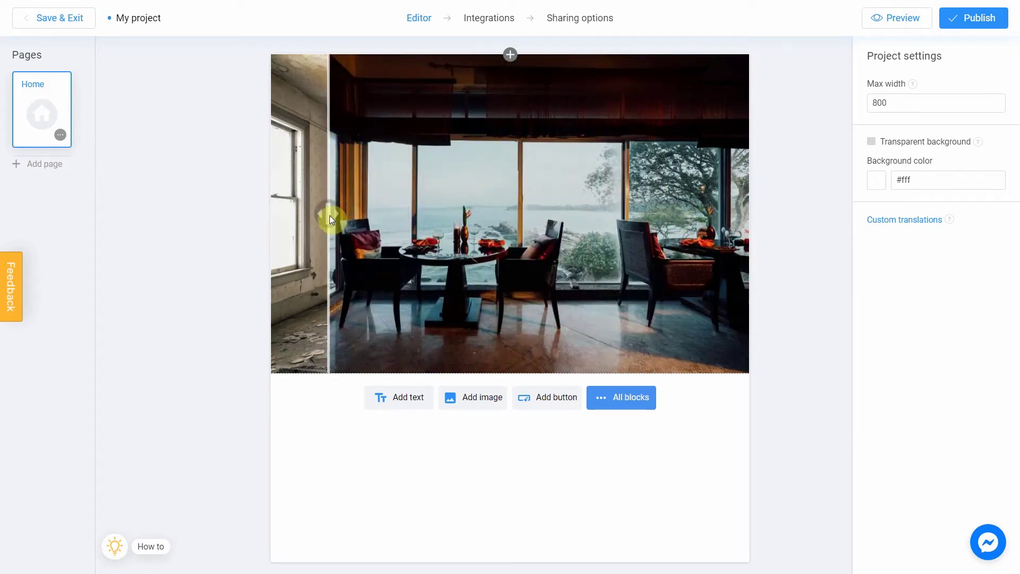
{"action": "left_click", "coordinate": [329, 215]}
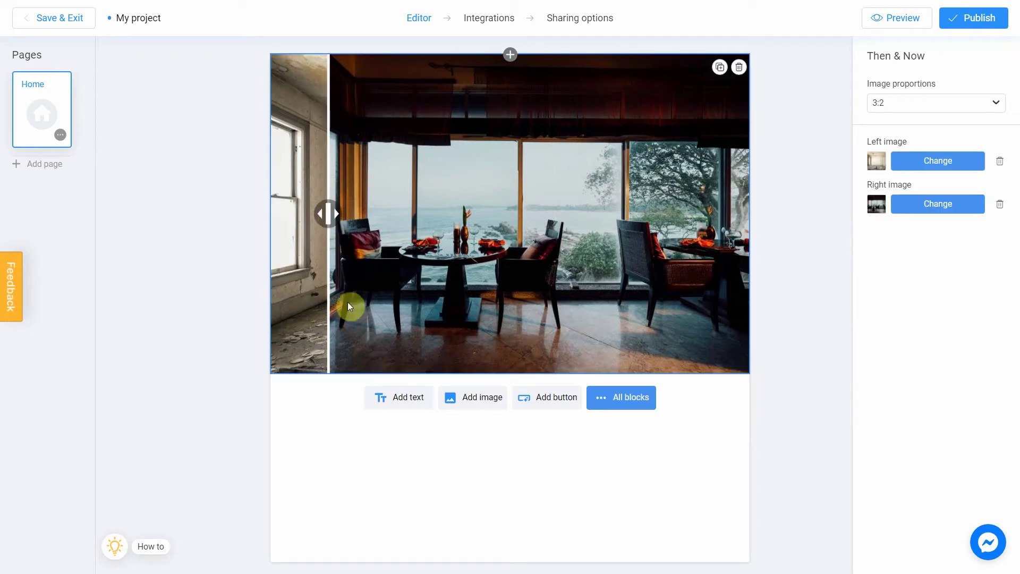
Add a text block above the comparison reading 'New York Then and Now'
{"action": "left_click", "coordinate": [402, 399]}
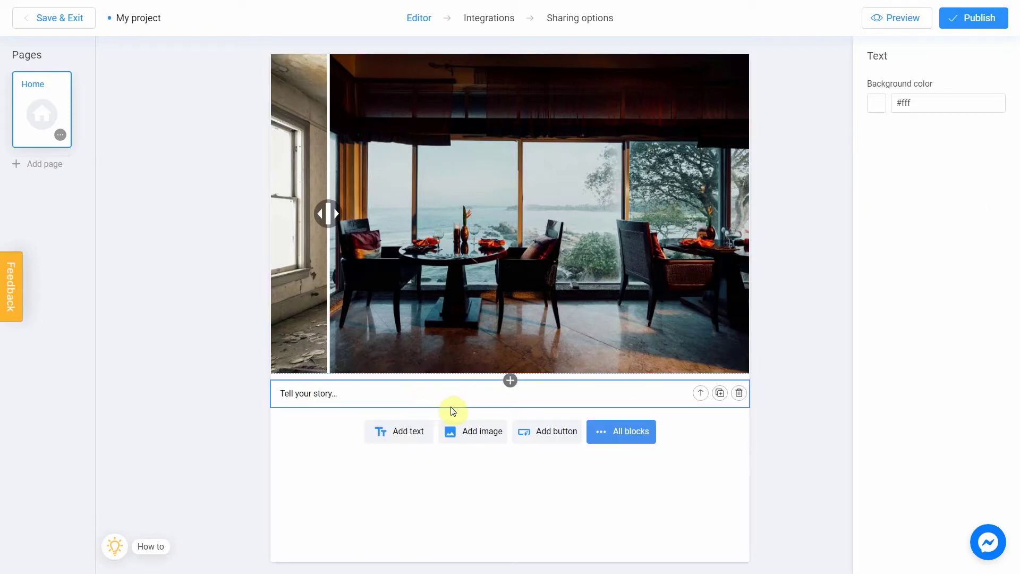
{"action": "left_click", "coordinate": [697, 395]}
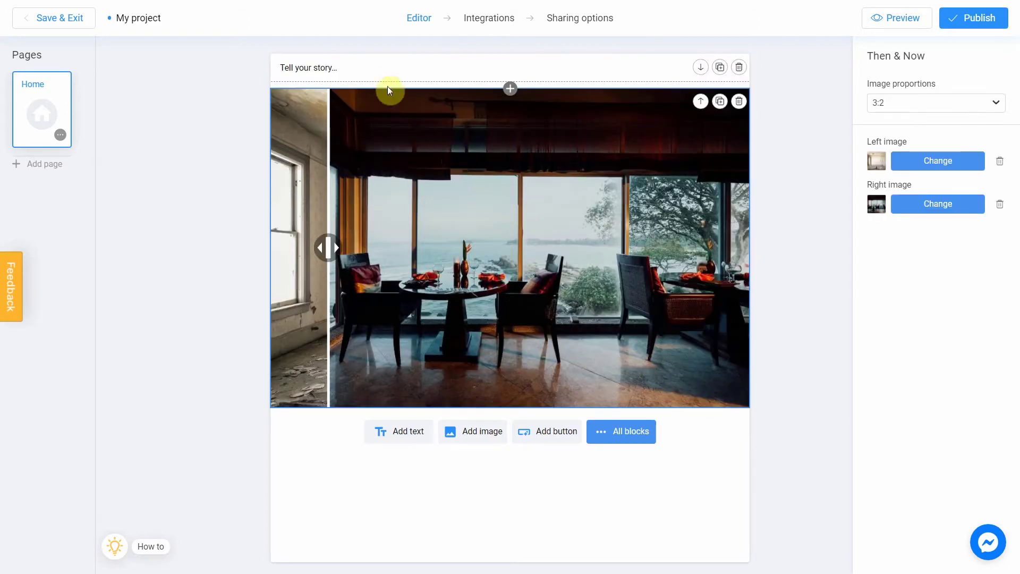
{"action": "left_click_drag", "start_coordinate": [280, 66], "coordinate": [347, 66]}
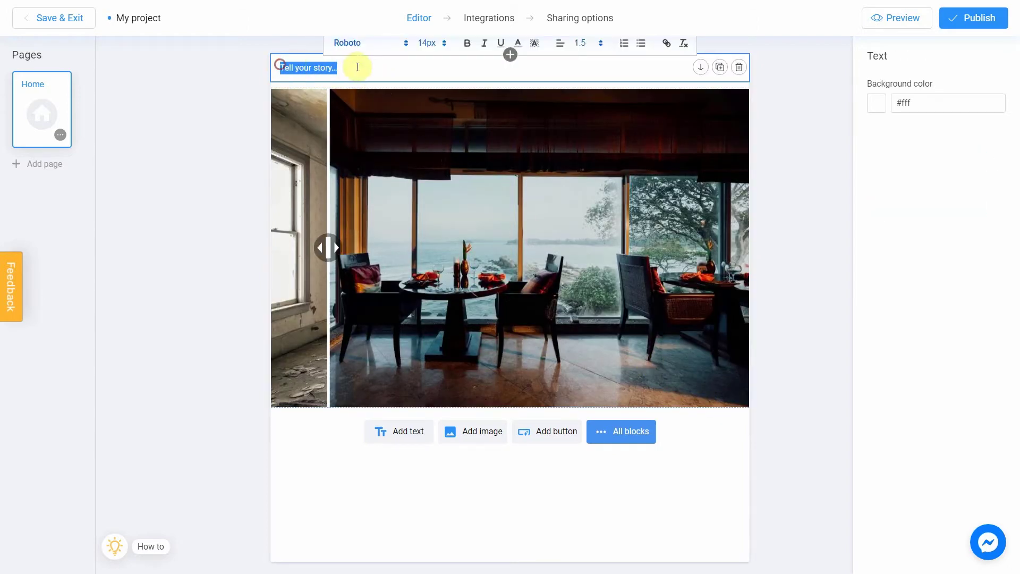
{"action": "type", "text": "New York Then and Now"}
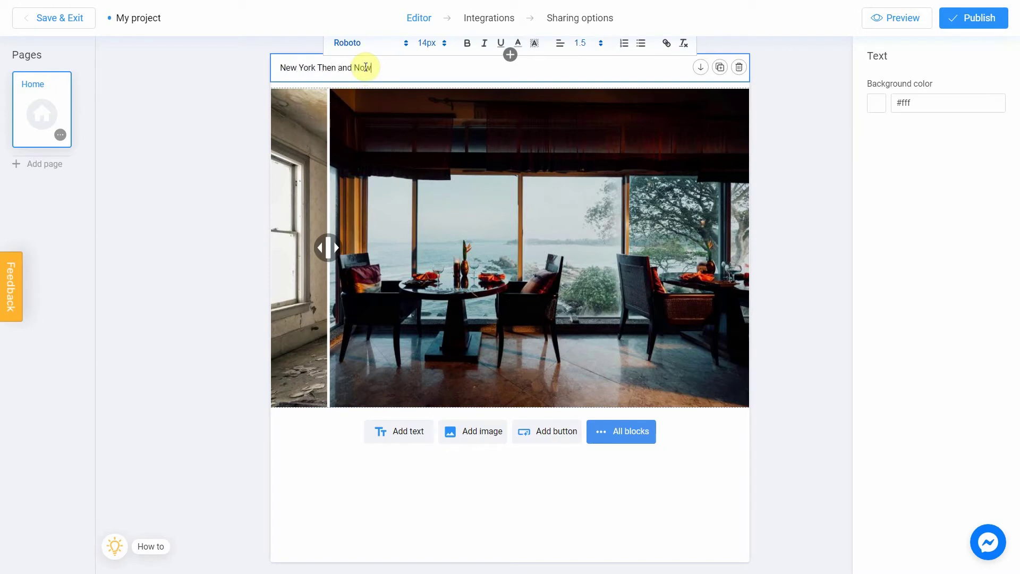
{"action": "left_click_drag", "start_coordinate": [387, 69], "coordinate": [272, 70]}
Set the heading font to Vollkorn at 36px
{"action": "left_click", "coordinate": [401, 42]}
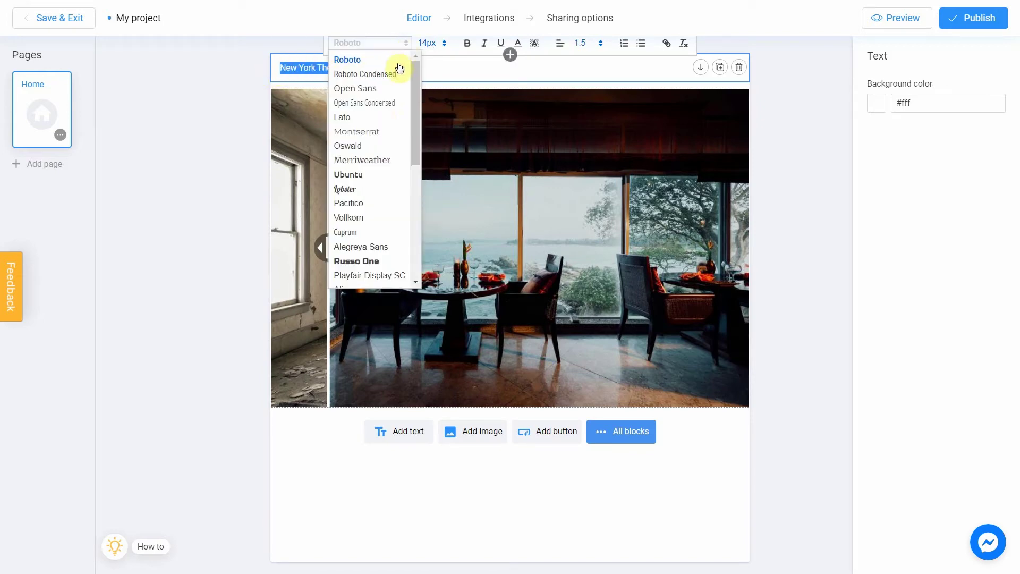
{"action": "left_click", "coordinate": [376, 131]}
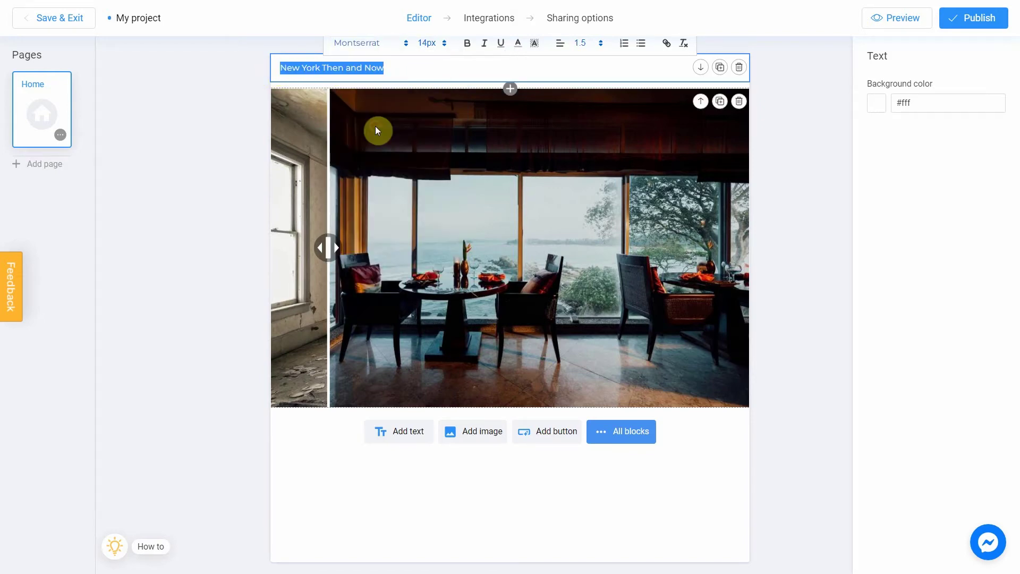
{"action": "left_click", "coordinate": [395, 44]}
{"action": "left_click", "coordinate": [409, 189]}
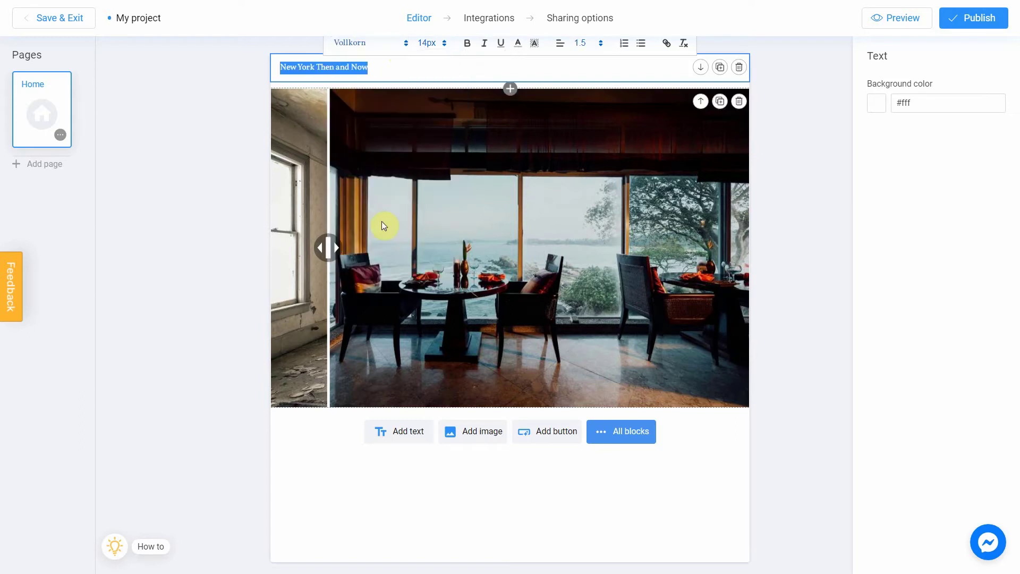
{"action": "left_click", "coordinate": [445, 44]}
{"action": "left_click", "coordinate": [428, 174]}
{"action": "left_click", "coordinate": [444, 44]}
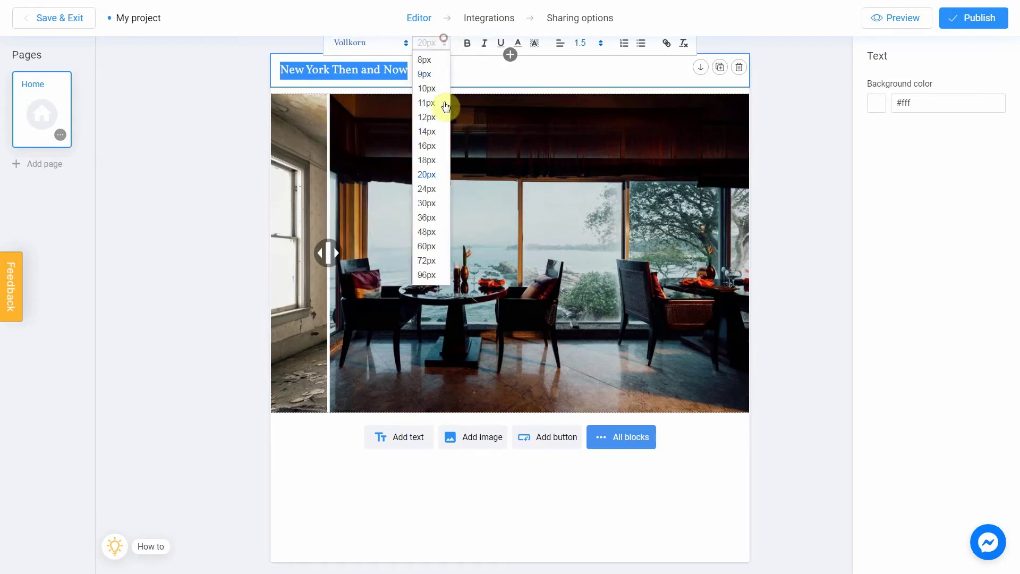
{"action": "left_click", "coordinate": [431, 217]}
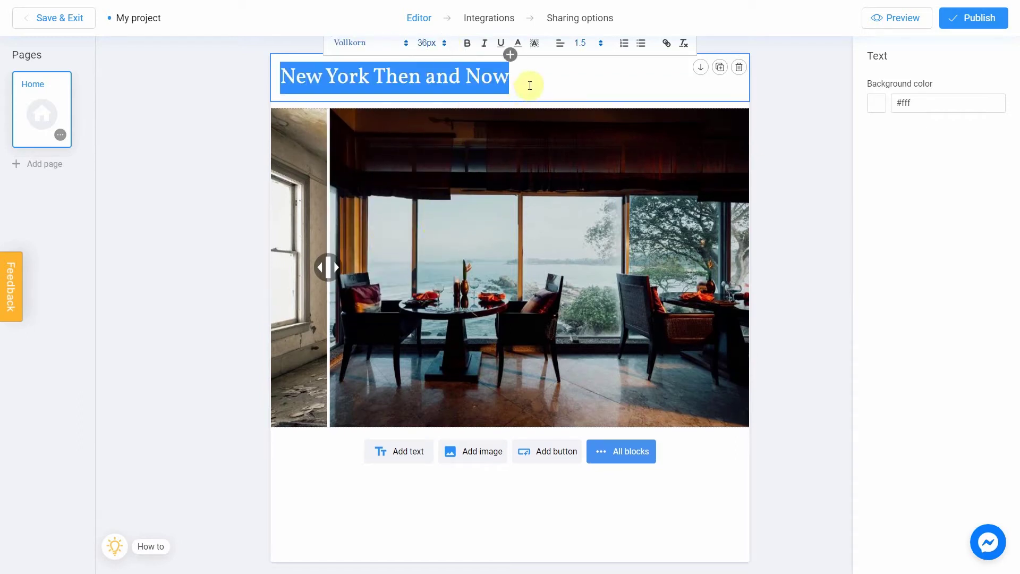
Make the heading bold and centred, then stop editing it
{"action": "left_click", "coordinate": [467, 44]}
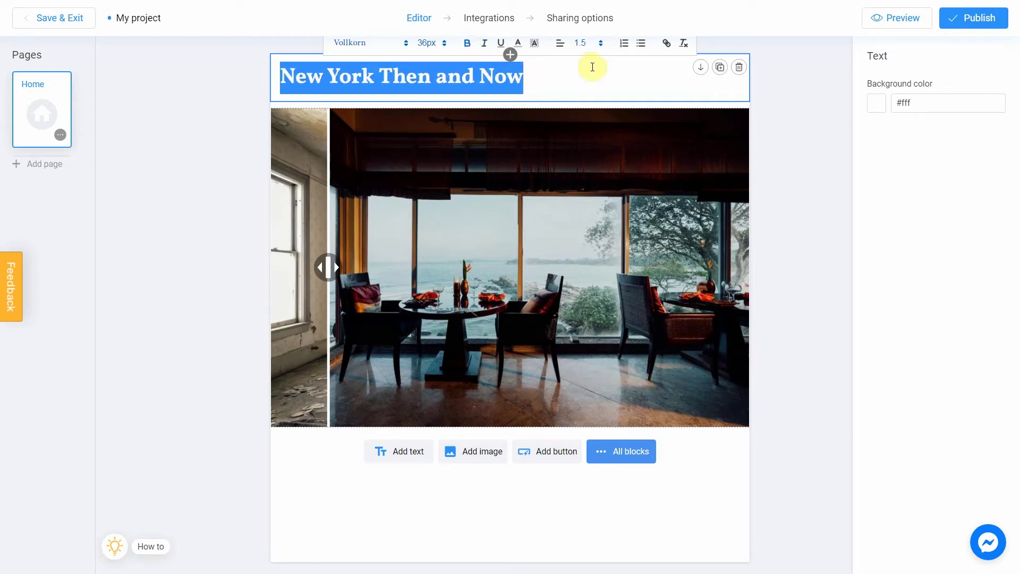
{"action": "left_click", "coordinate": [559, 43]}
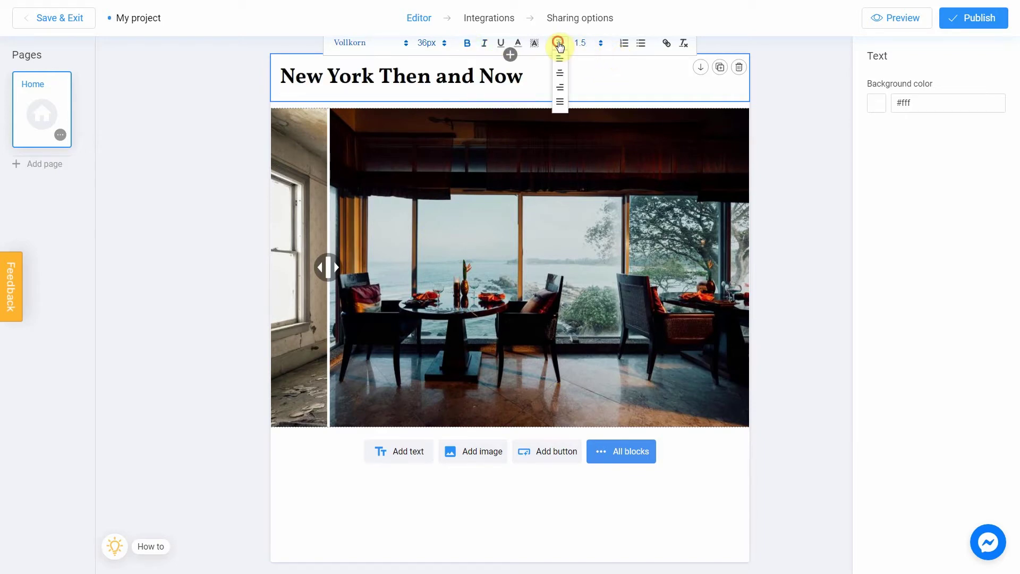
{"action": "left_click", "coordinate": [560, 73]}
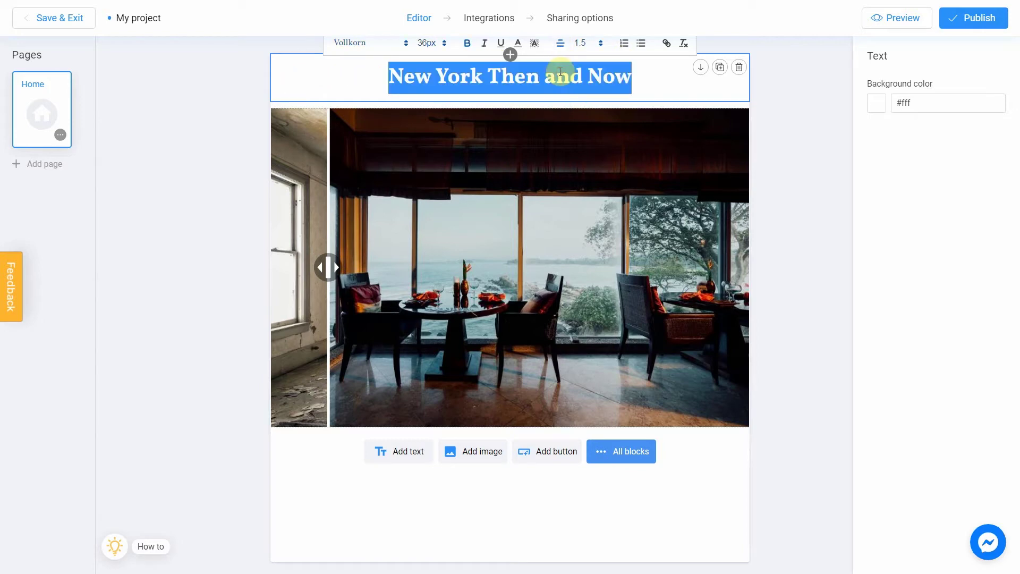
{"action": "left_click", "coordinate": [655, 75]}
{"action": "left_click", "coordinate": [784, 203]}
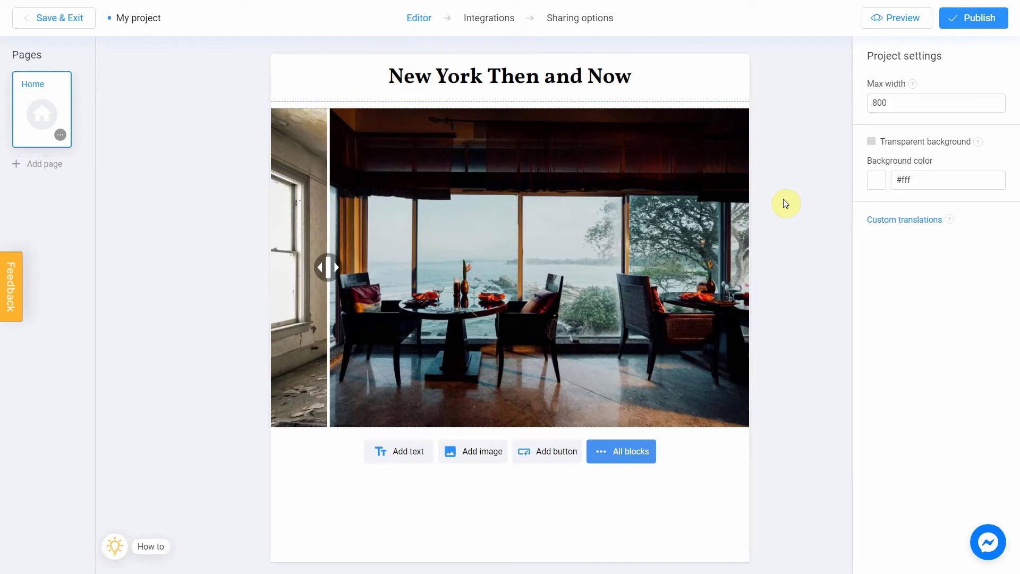
Replace the left image with the old Brooklyn Bridge photo from an Unsplash 'old new york' search
{"action": "left_click", "coordinate": [616, 206]}
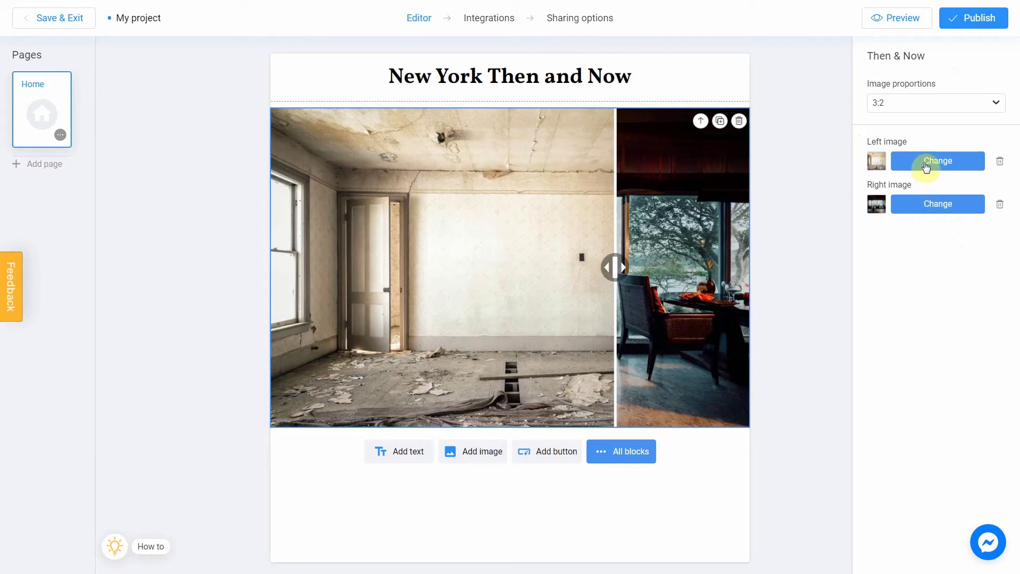
{"action": "left_click", "coordinate": [926, 166]}
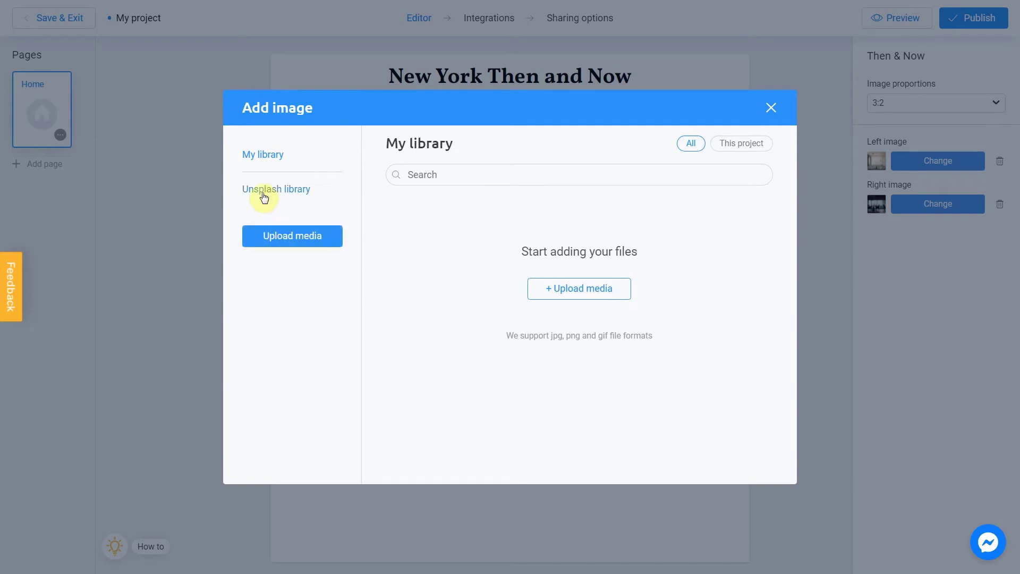
{"action": "left_click", "coordinate": [296, 196]}
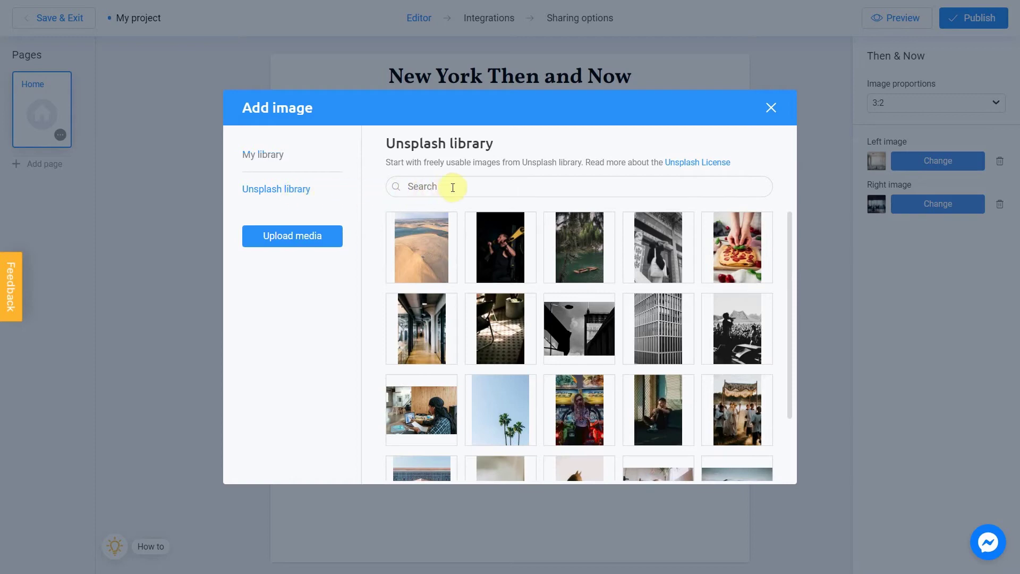
{"action": "left_click", "coordinate": [492, 187]}
{"action": "type", "text": "old new york"}
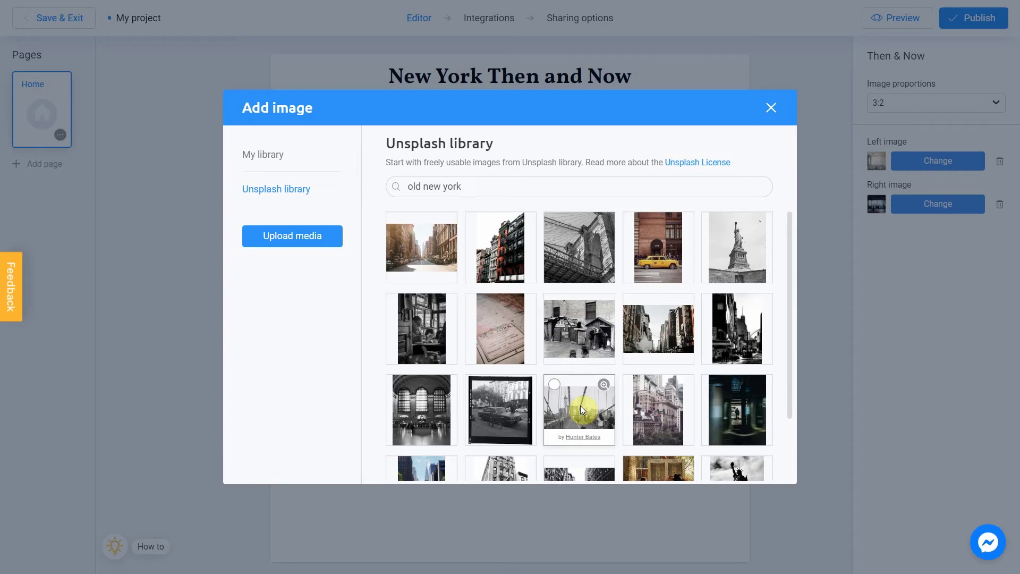
{"action": "left_click", "coordinate": [557, 392]}
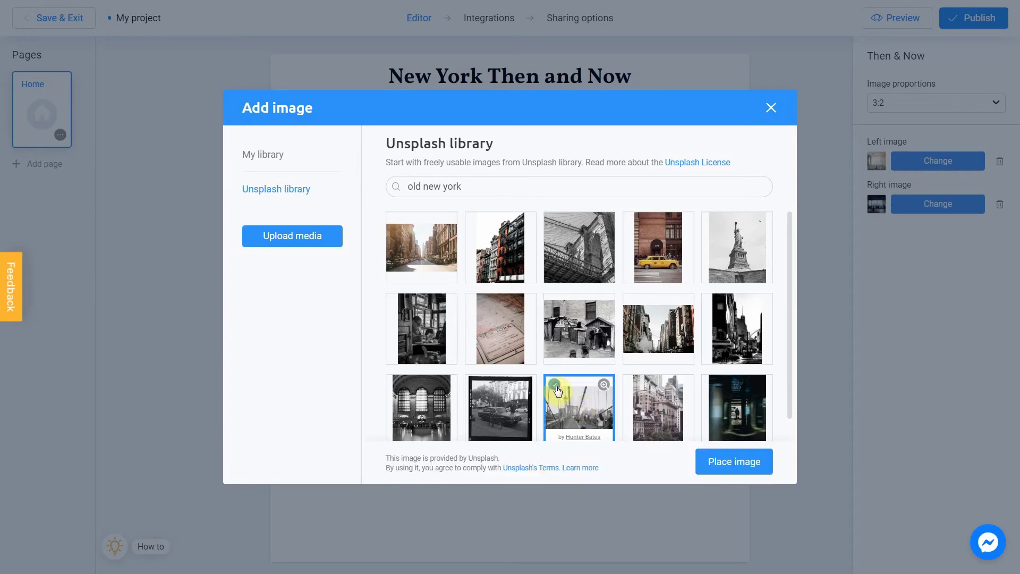
{"action": "left_click", "coordinate": [712, 460]}
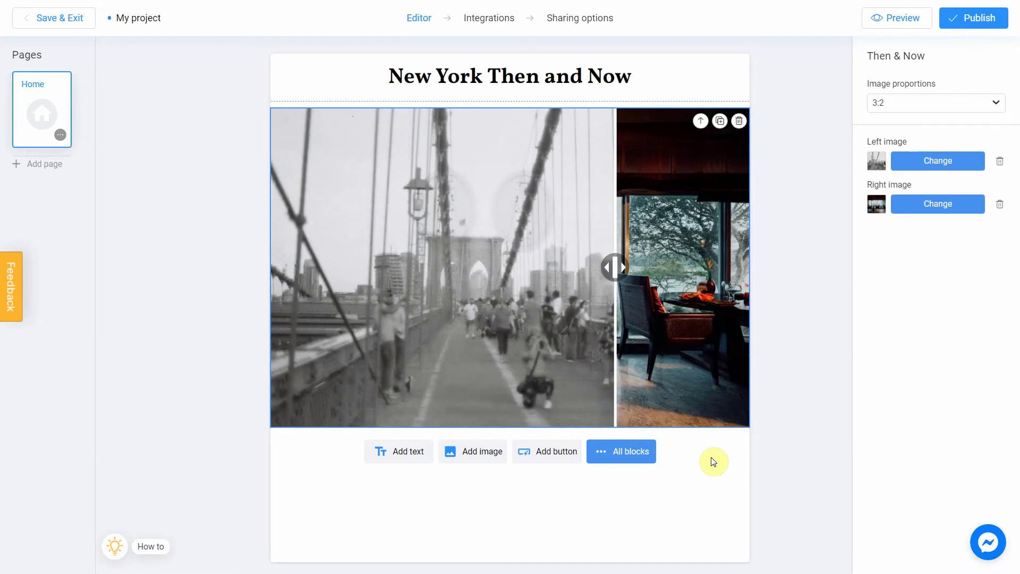
Replace the right image with a colour Unsplash 'brooklyn bridge' walkway photo and shift the divider left
{"action": "left_click", "coordinate": [935, 207]}
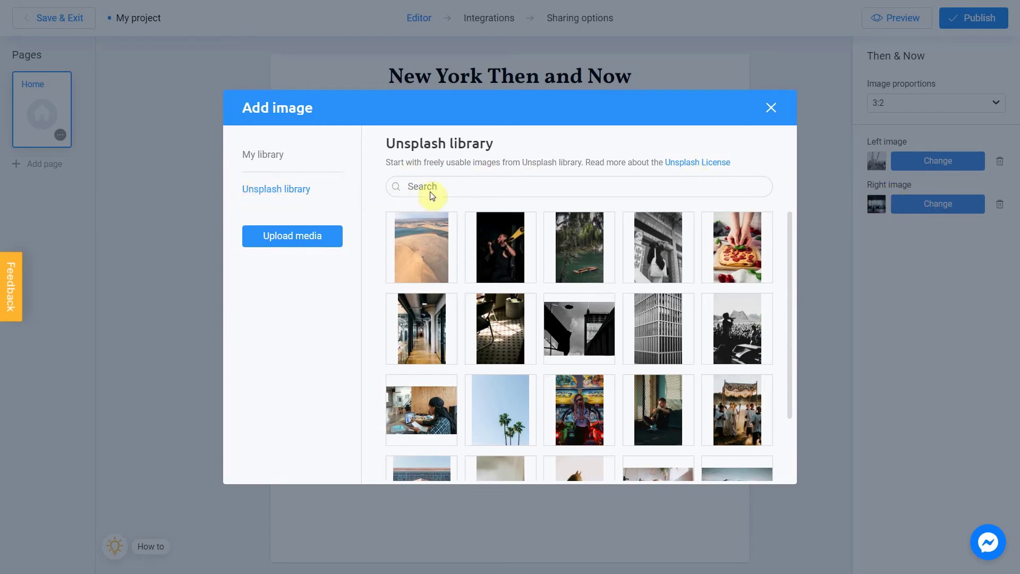
{"action": "left_click", "coordinate": [537, 187]}
{"action": "type", "text": "brooklyn bridge"}
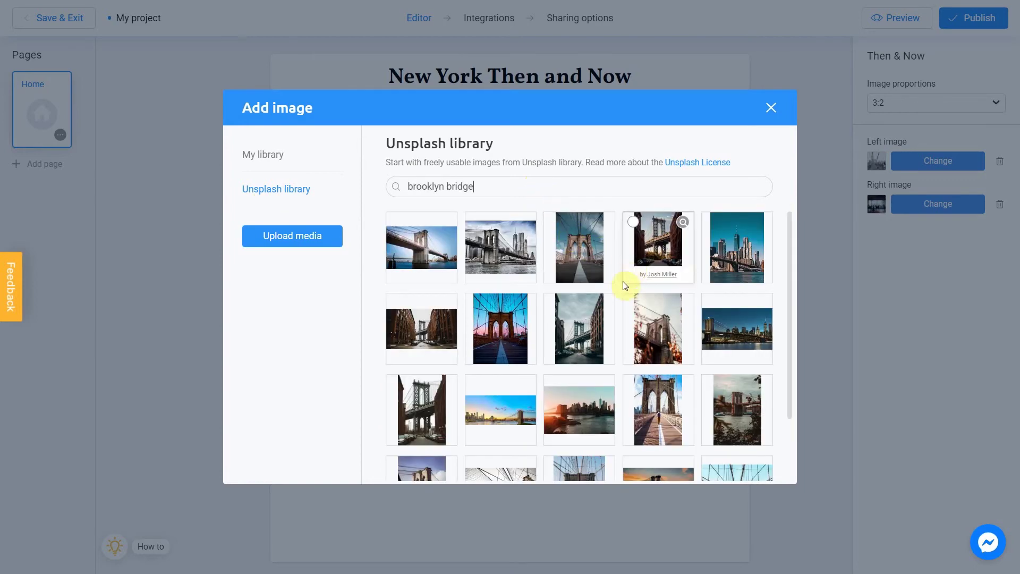
{"action": "scroll", "coordinate": [621, 287], "scroll_direction": "down", "scroll_amount": 5}
{"action": "scroll", "coordinate": [622, 294], "scroll_direction": "down", "scroll_amount": 10}
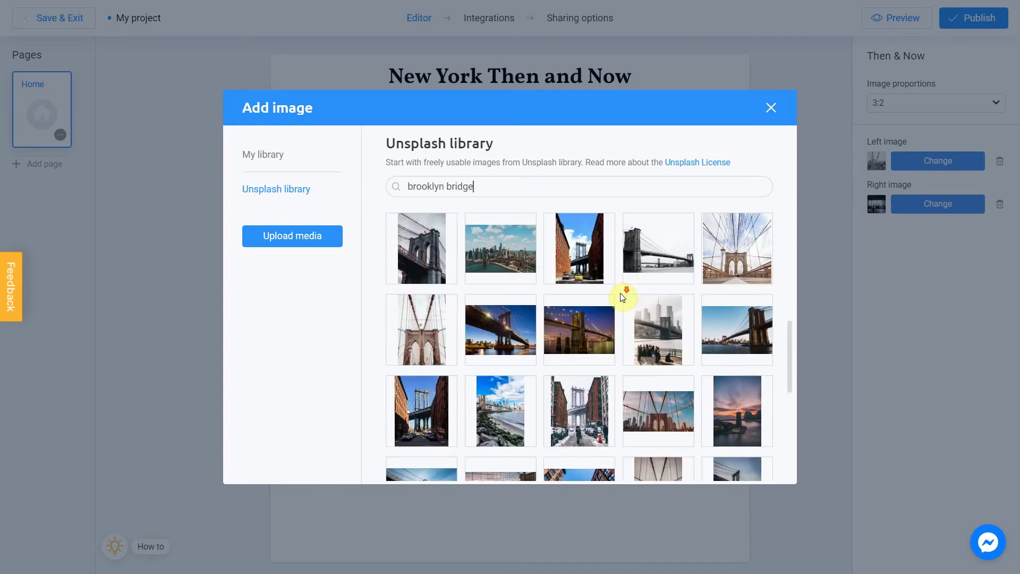
{"action": "scroll", "coordinate": [622, 296], "scroll_direction": "down", "scroll_amount": 10}
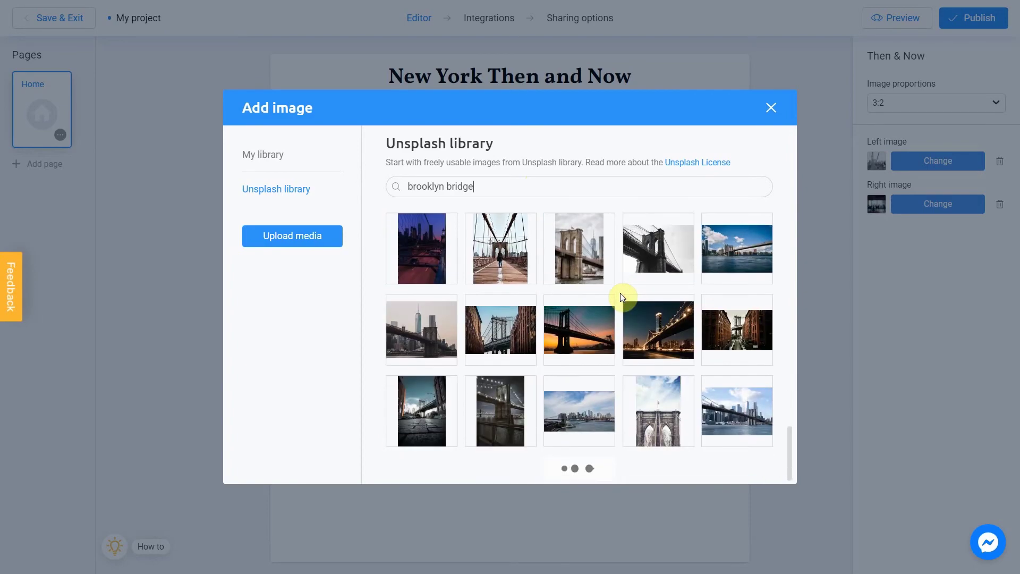
{"action": "scroll", "coordinate": [623, 296], "scroll_direction": "down", "scroll_amount": 2}
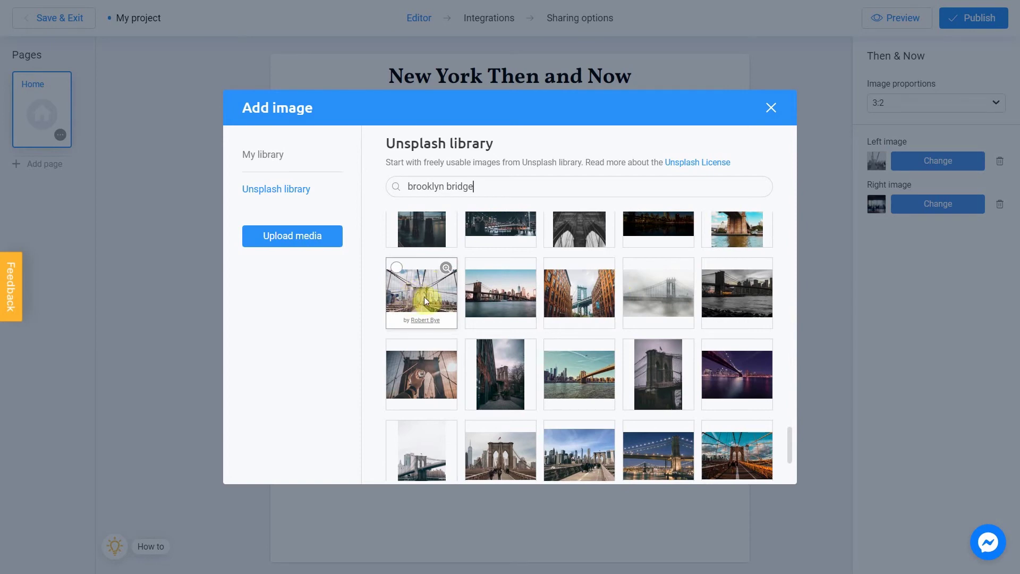
{"action": "left_click", "coordinate": [399, 274]}
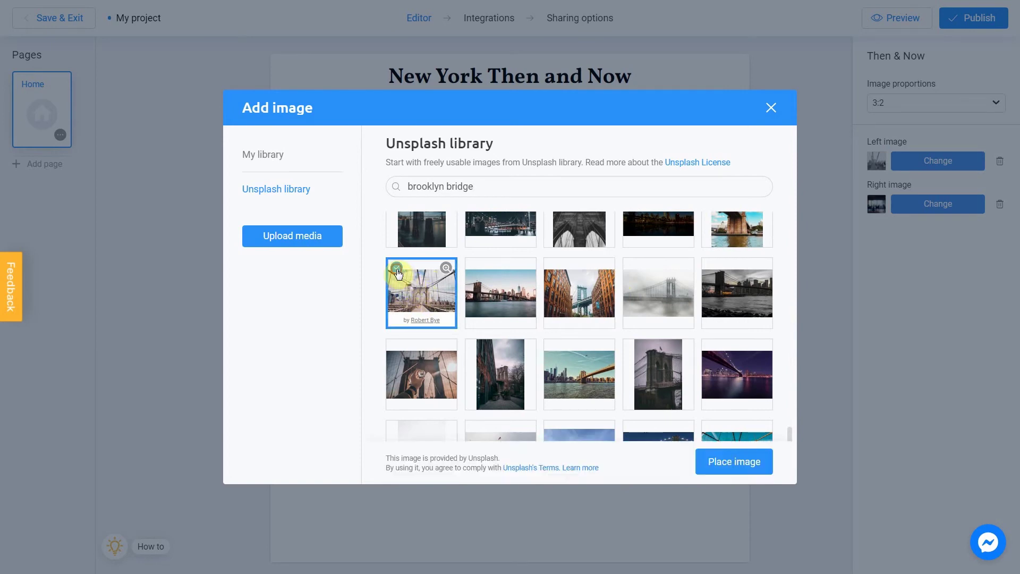
{"action": "left_click", "coordinate": [731, 465]}
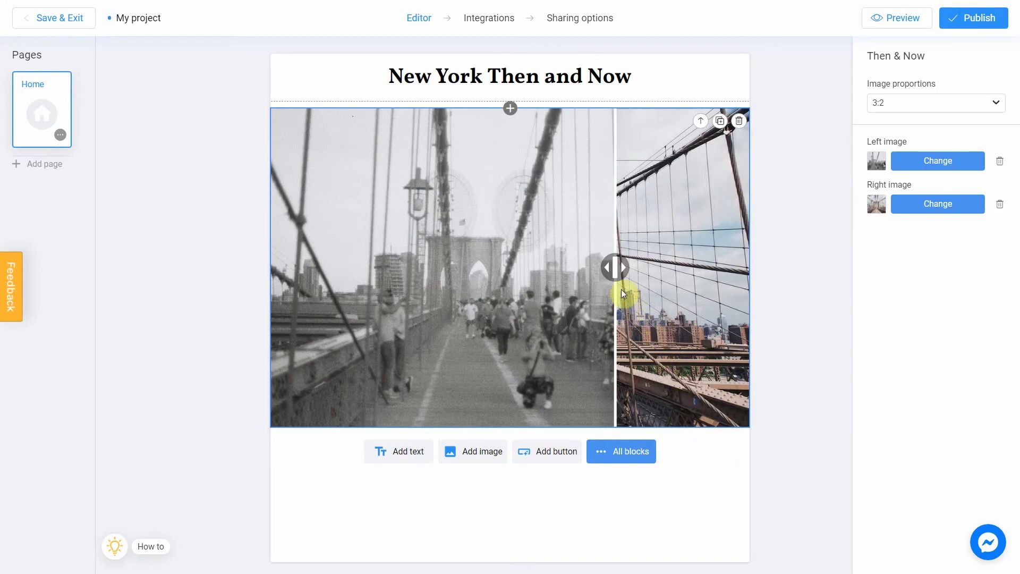
{"action": "left_click_drag", "start_coordinate": [612, 272], "coordinate": [505, 334]}
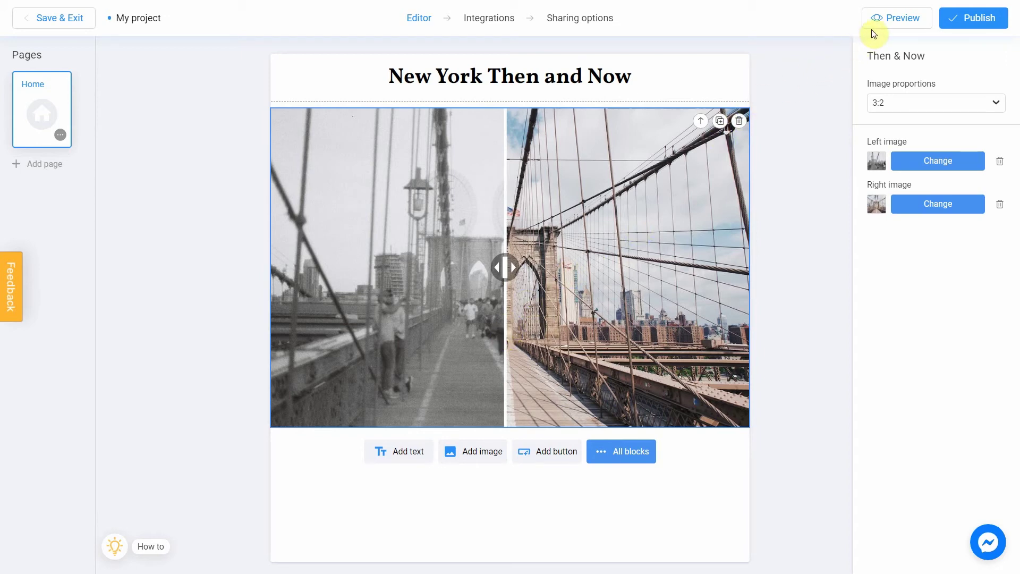
Preview the project, test the before/after slider, and switch to the mobile phone view
{"action": "left_click", "coordinate": [896, 21]}
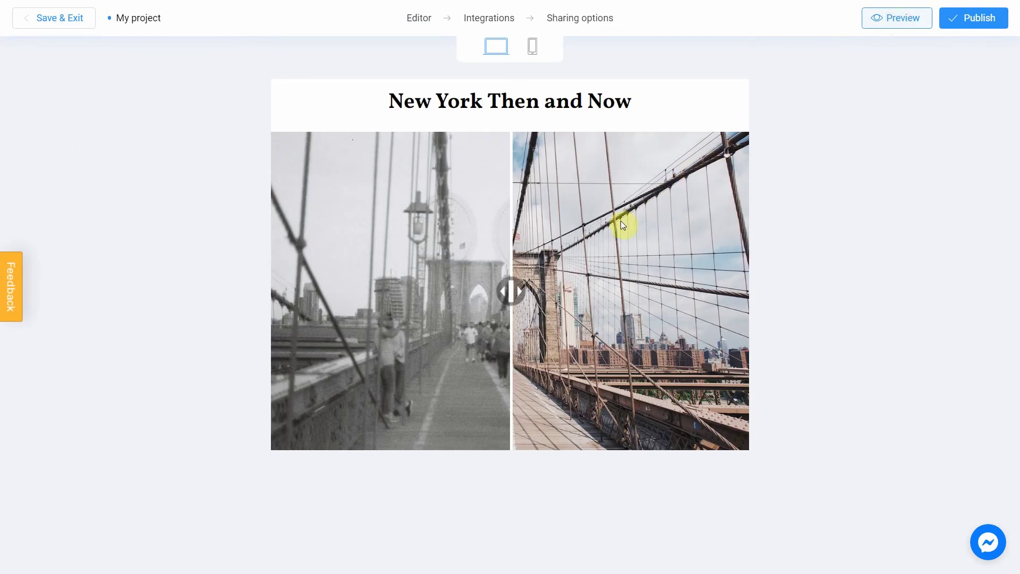
{"action": "left_click_drag", "start_coordinate": [515, 293], "coordinate": [600, 299]}
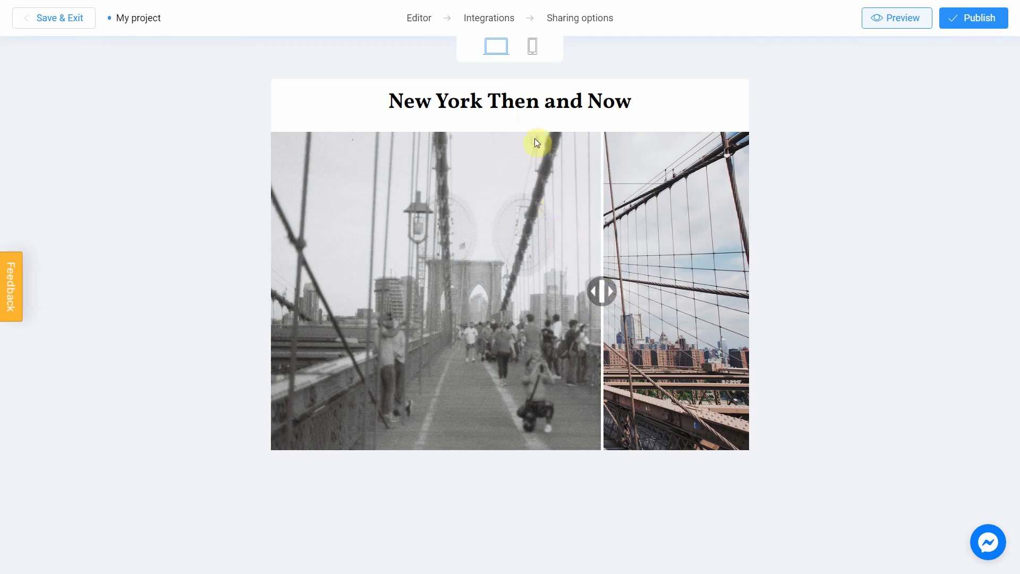
{"action": "left_click", "coordinate": [531, 50]}
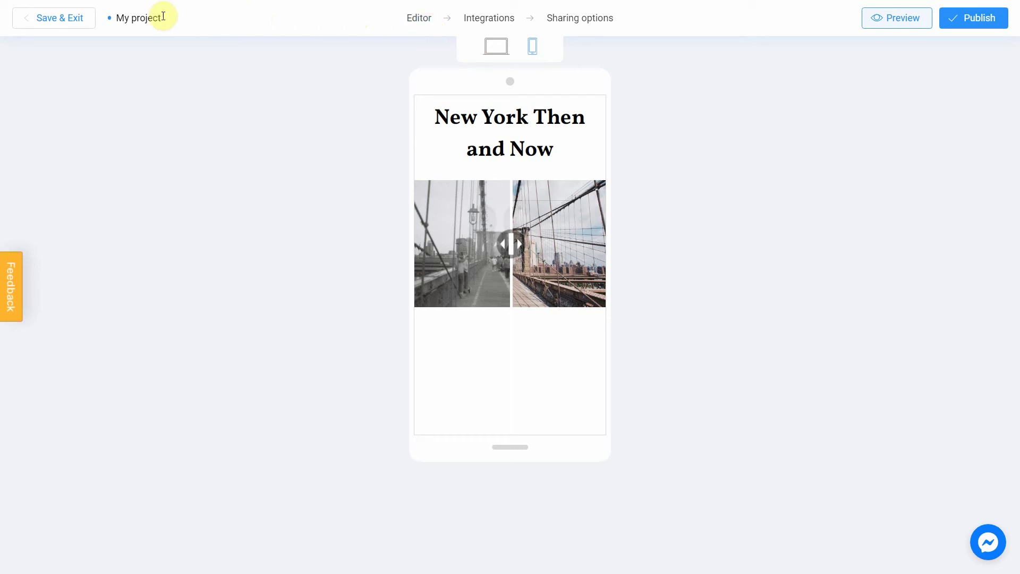
Rename the project to 'Then/Now' and publish it
{"action": "left_click_drag", "start_coordinate": [166, 20], "coordinate": [114, 20]}
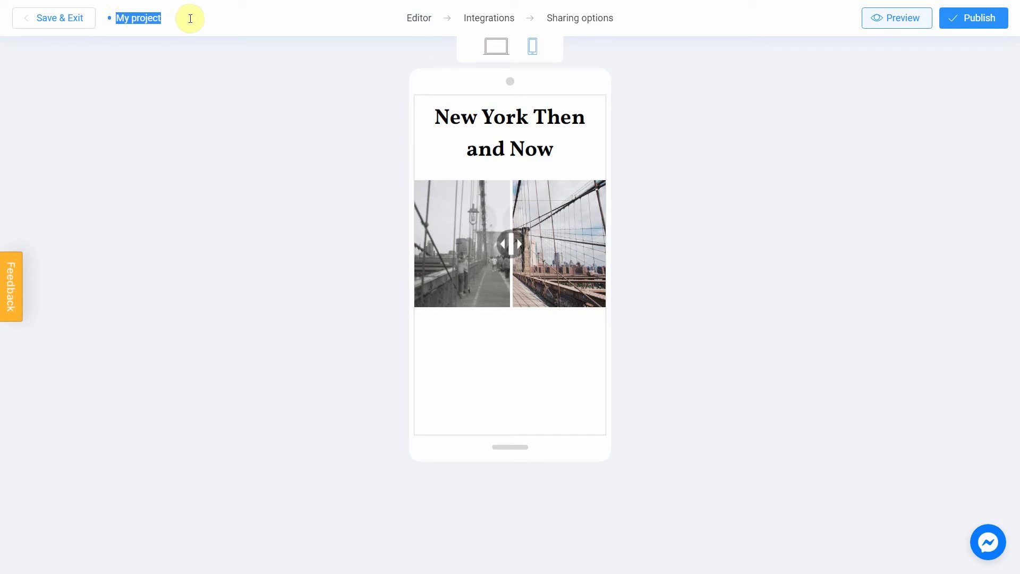
{"action": "type", "text": "Then/Now"}
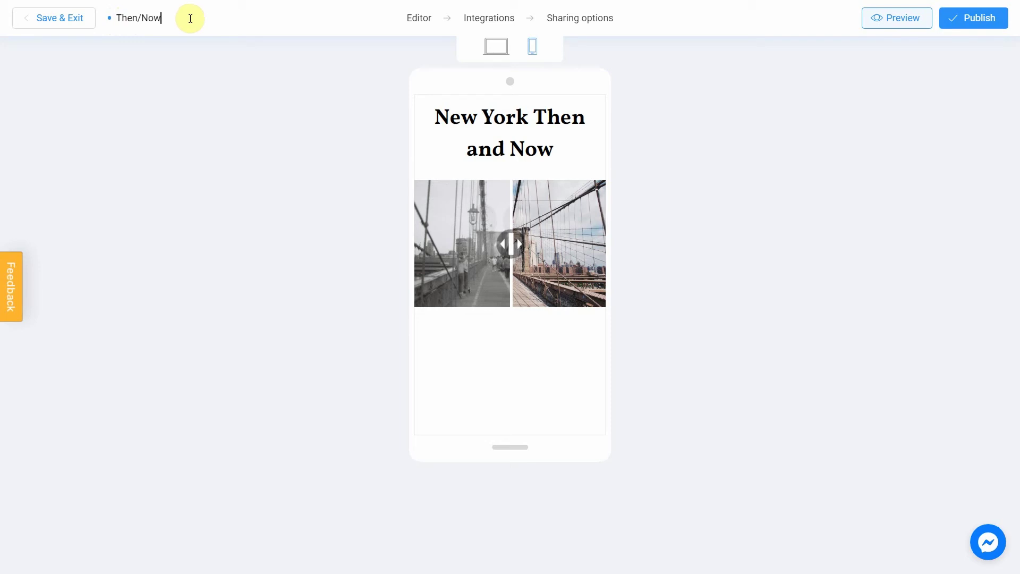
{"action": "left_click", "coordinate": [981, 22]}
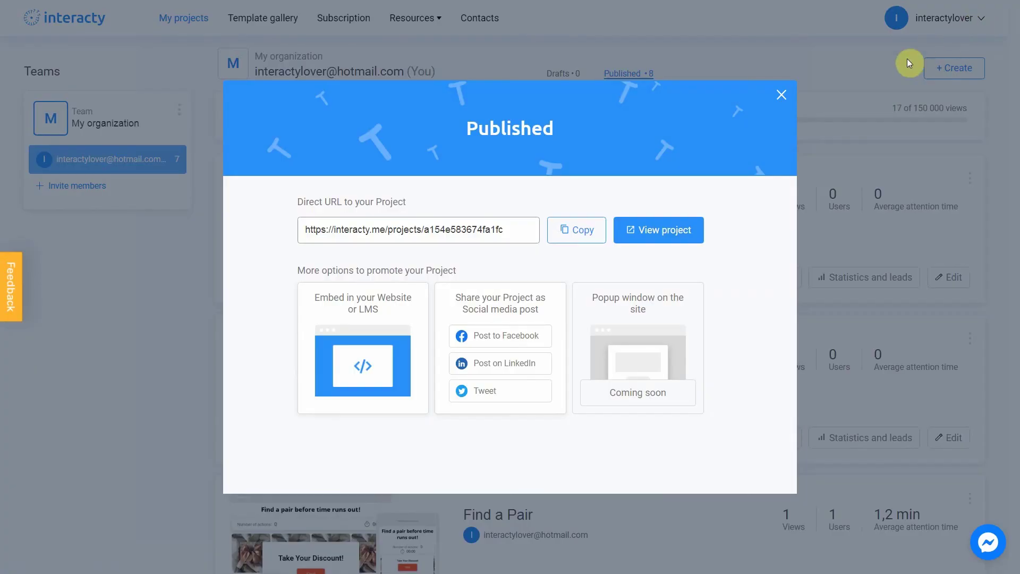
Copy the published Then/Now project's direct URL and check the selected link text
{"action": "left_click", "coordinate": [584, 232]}
{"action": "left_click_drag", "start_coordinate": [495, 229], "coordinate": [258, 239]}
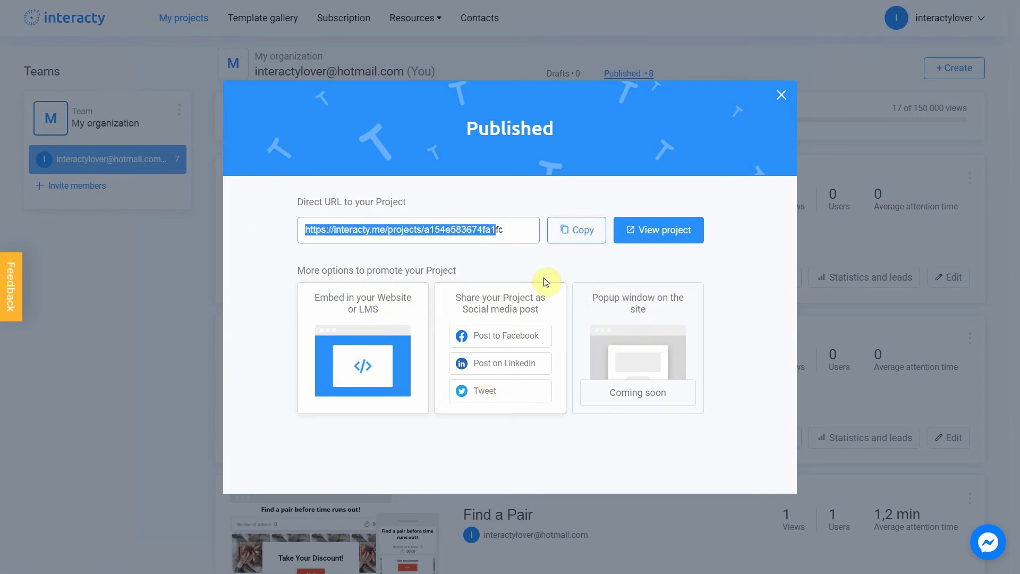
{"action": "left_click", "coordinate": [700, 267]}
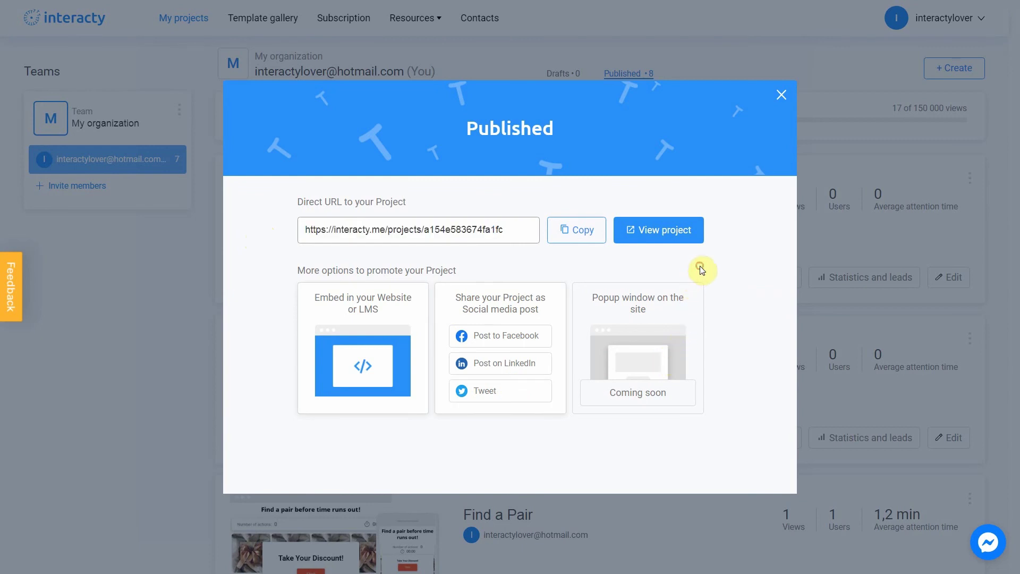
View the live Then/Now project and sweep its slider from the old Brooklyn Bridge to today's view
{"action": "left_click", "coordinate": [670, 240]}
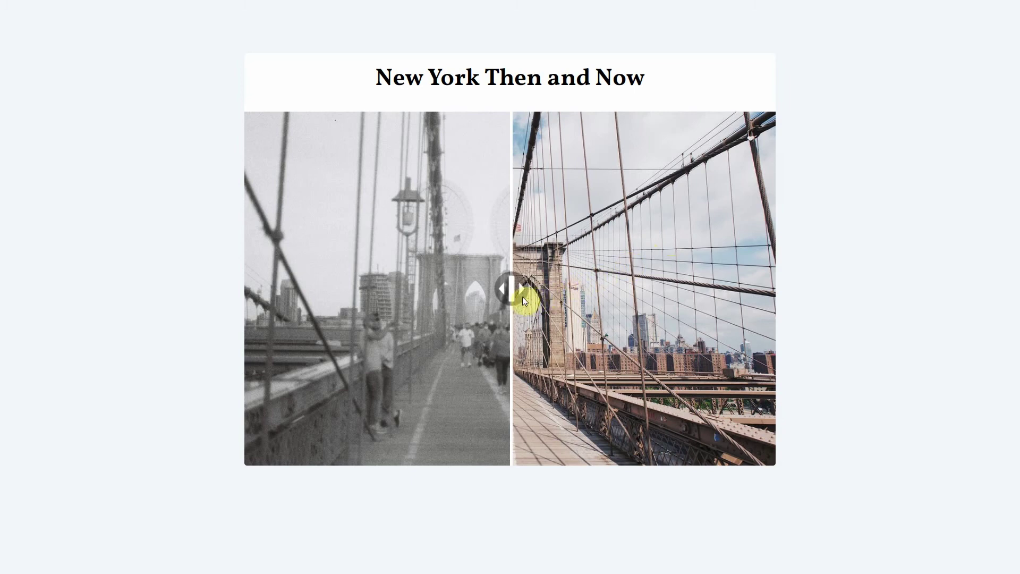
{"action": "left_click_drag", "start_coordinate": [514, 294], "coordinate": [244, 313]}
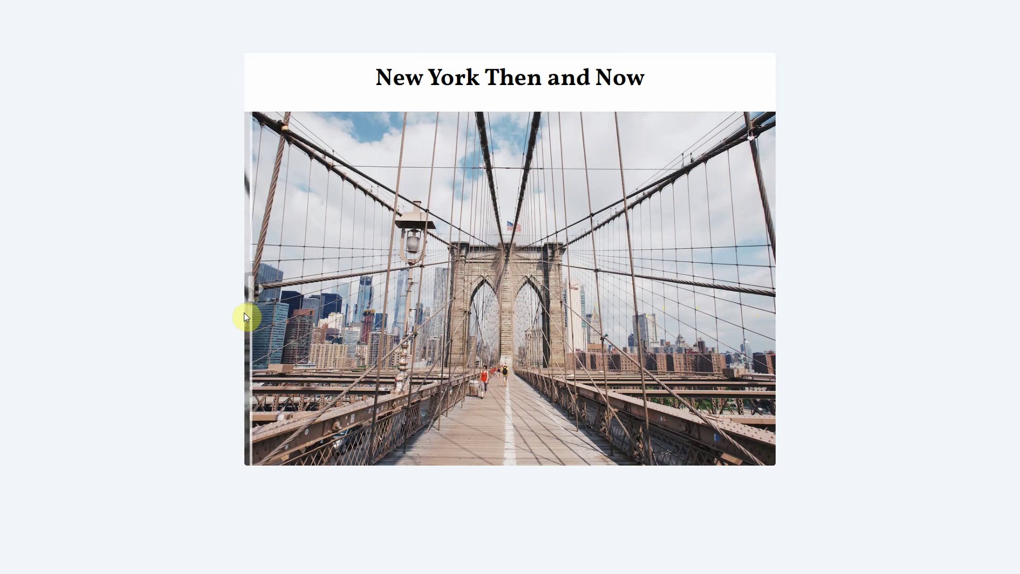